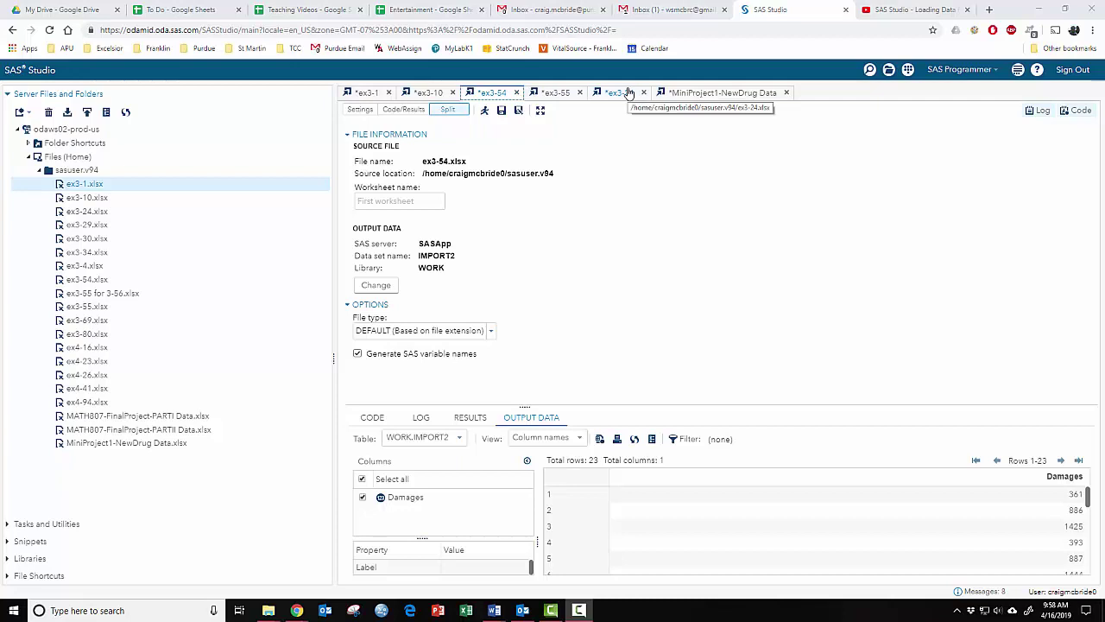
Import ex3-29.xlsx into WORK.IMPORT6 and view its 50 TreatmentTime rows in the output data
{"action": "double_click", "coordinate": [99, 224]}
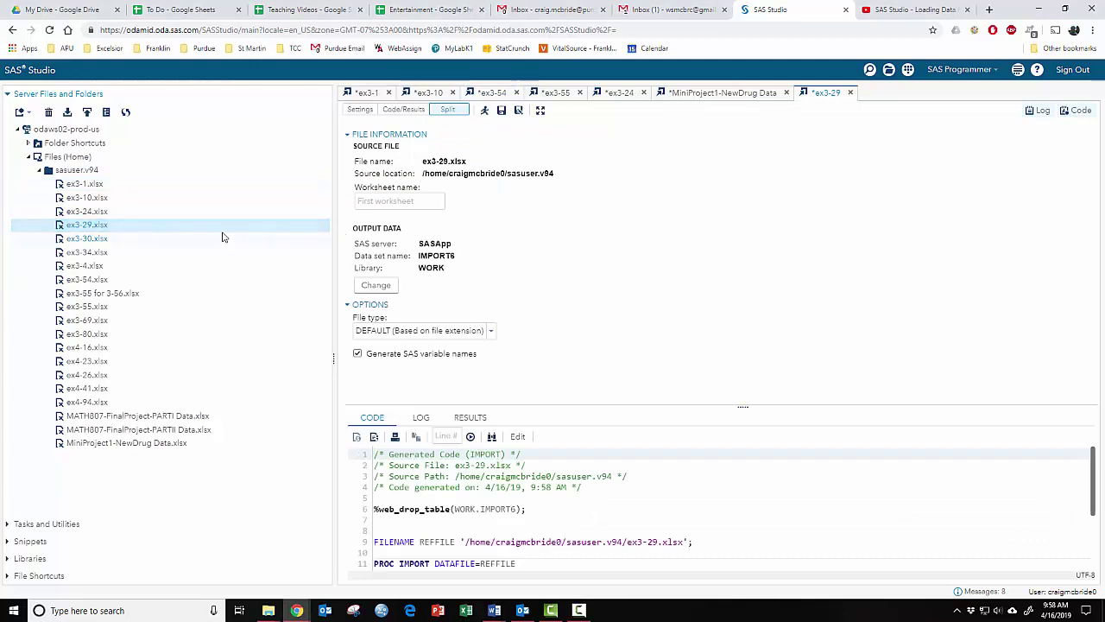
{"action": "left_click", "coordinate": [486, 114]}
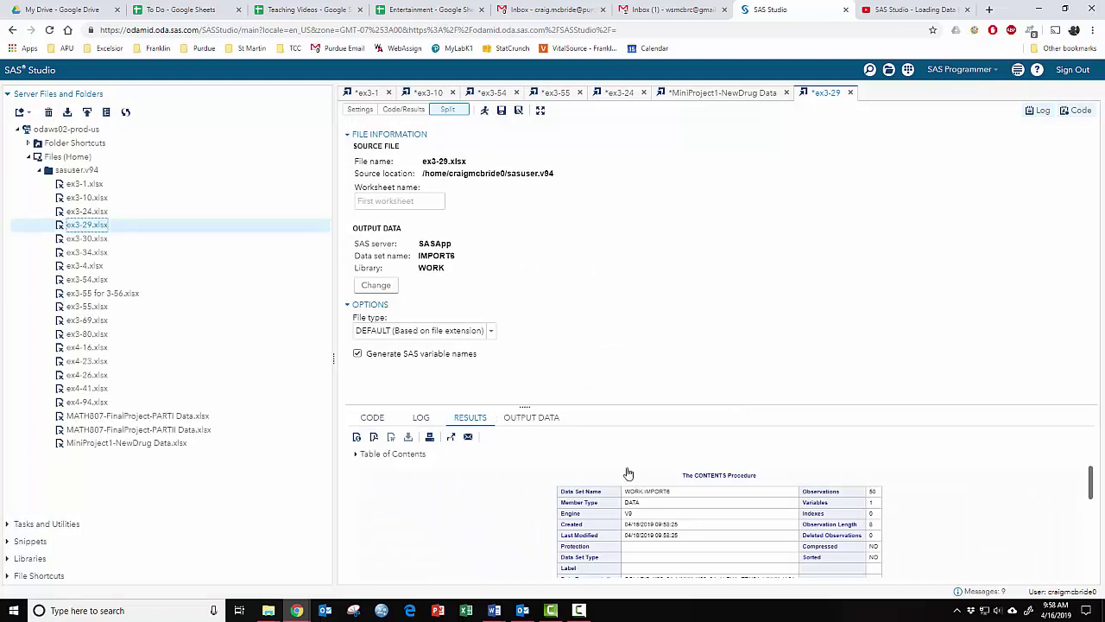
{"action": "left_click", "coordinate": [526, 420]}
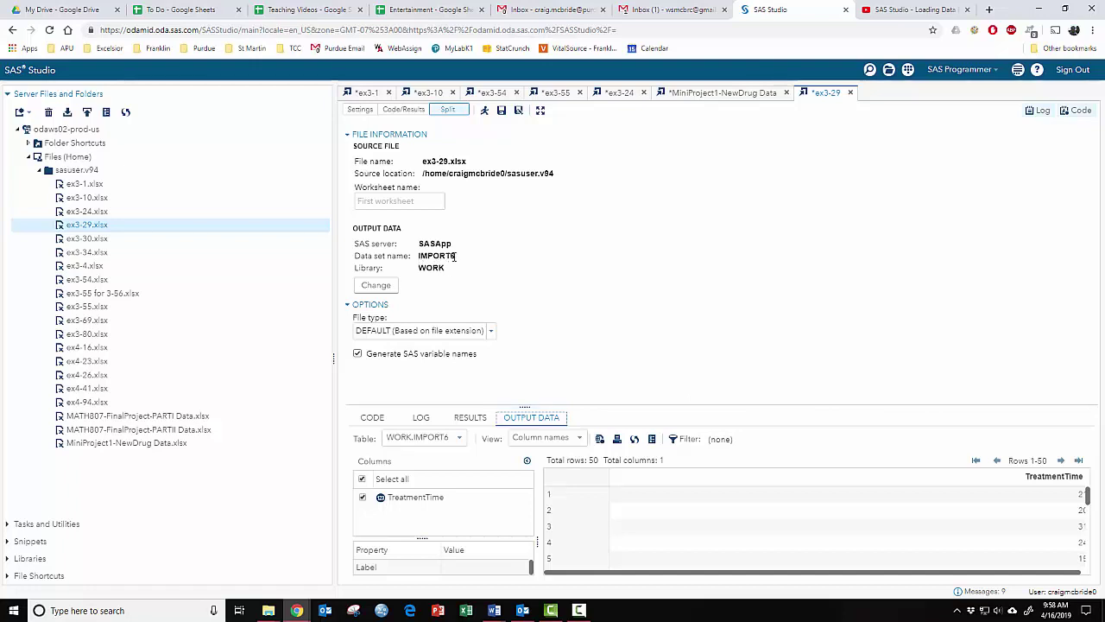
{"action": "left_click", "coordinate": [499, 93]}
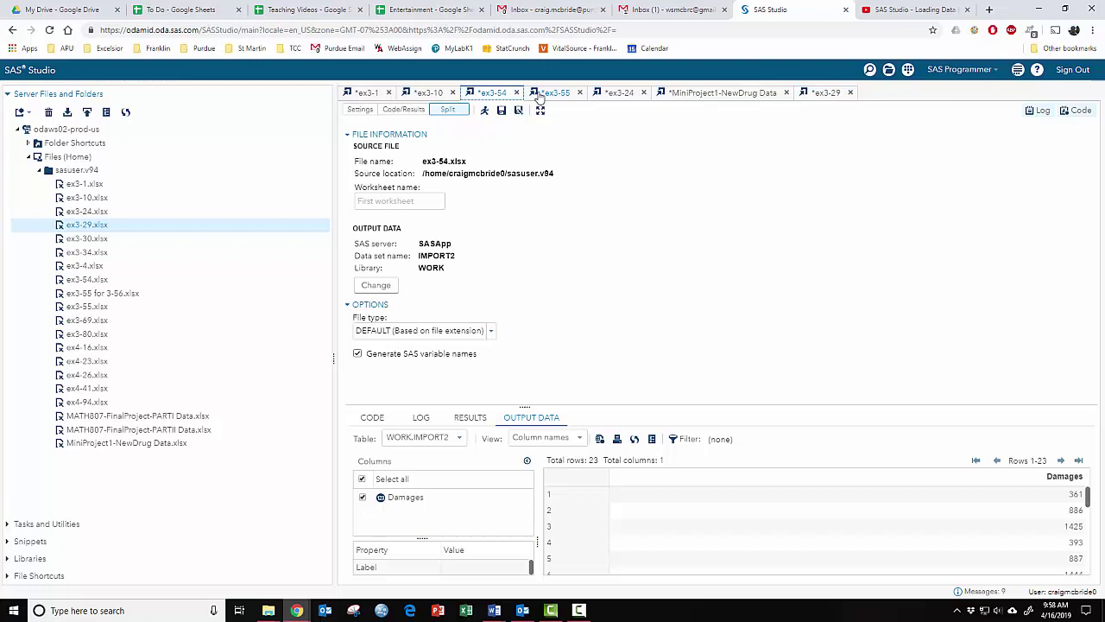
{"action": "left_click", "coordinate": [556, 93]}
{"action": "left_click", "coordinate": [620, 93]}
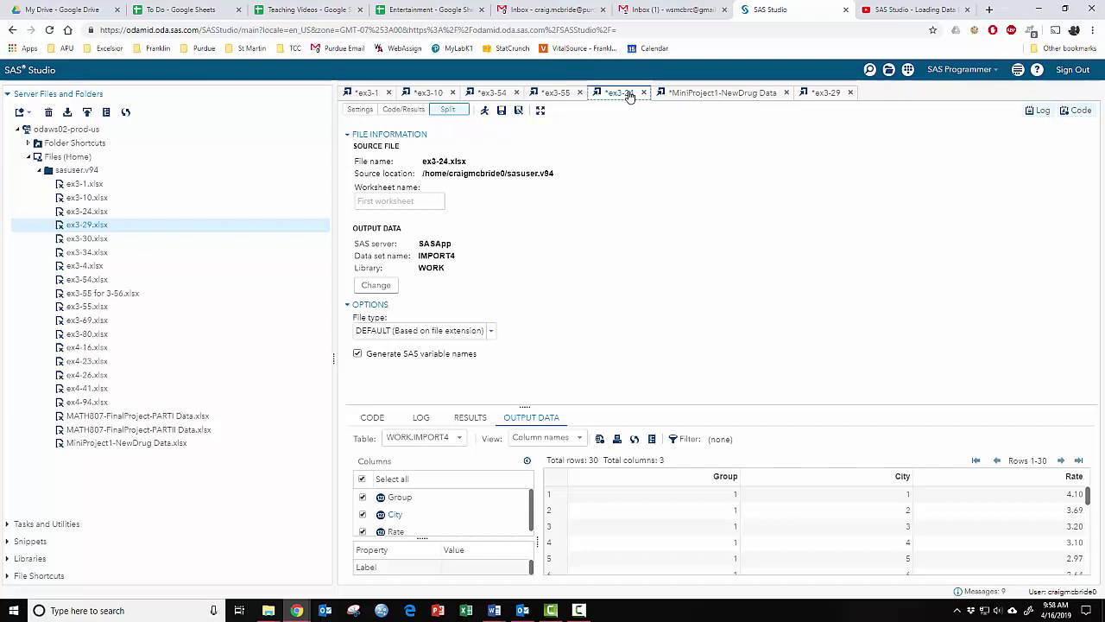
{"action": "left_click", "coordinate": [494, 95]}
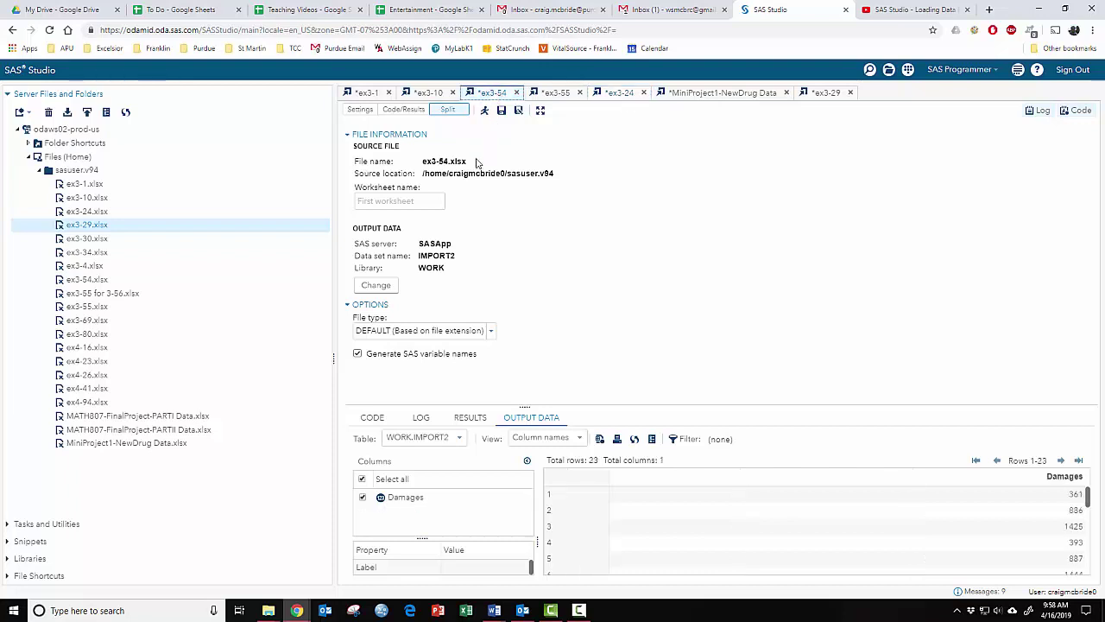
Replace the ex3-54 import's output data set name IMPORT2 with ex3_54 and save
{"action": "left_click", "coordinate": [377, 285]}
{"action": "left_click_drag", "start_coordinate": [630, 401], "coordinate": [573, 401]}
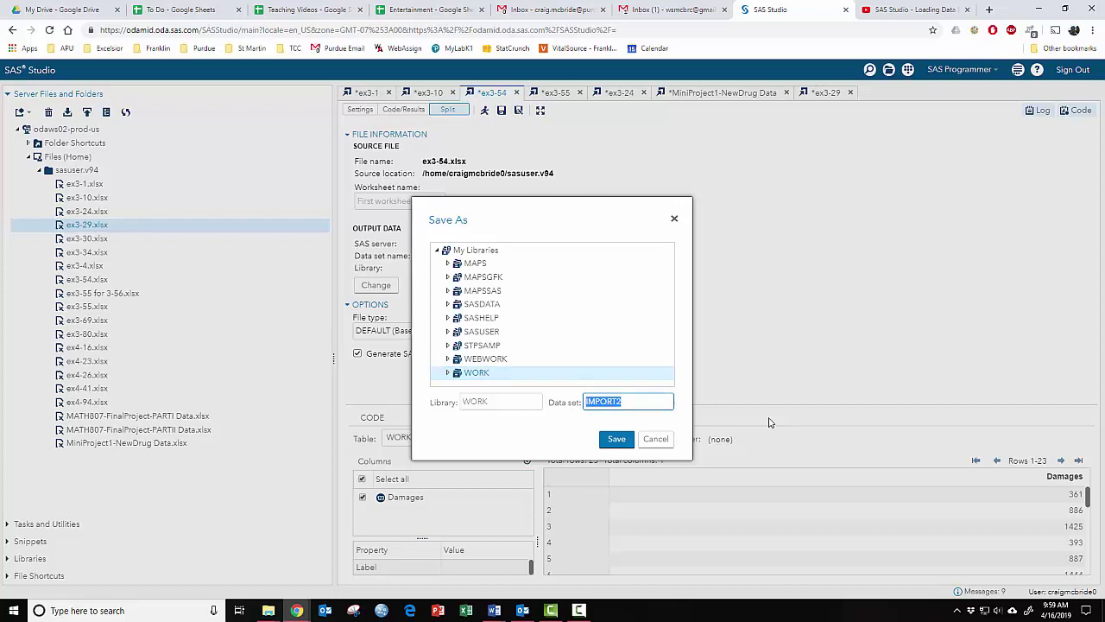
{"action": "type", "text": "ex3_54"}
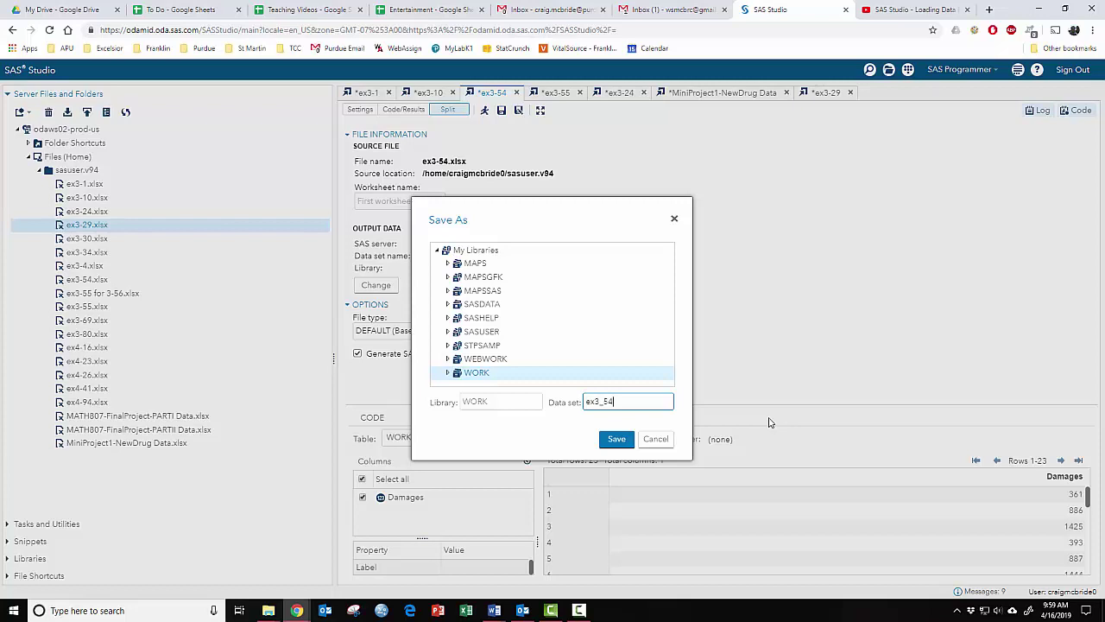
{"action": "key", "text": "BackSpace"}
{"action": "type", "text": "-"}
{"action": "type", "text": "54"}
{"action": "left_click", "coordinate": [610, 438]}
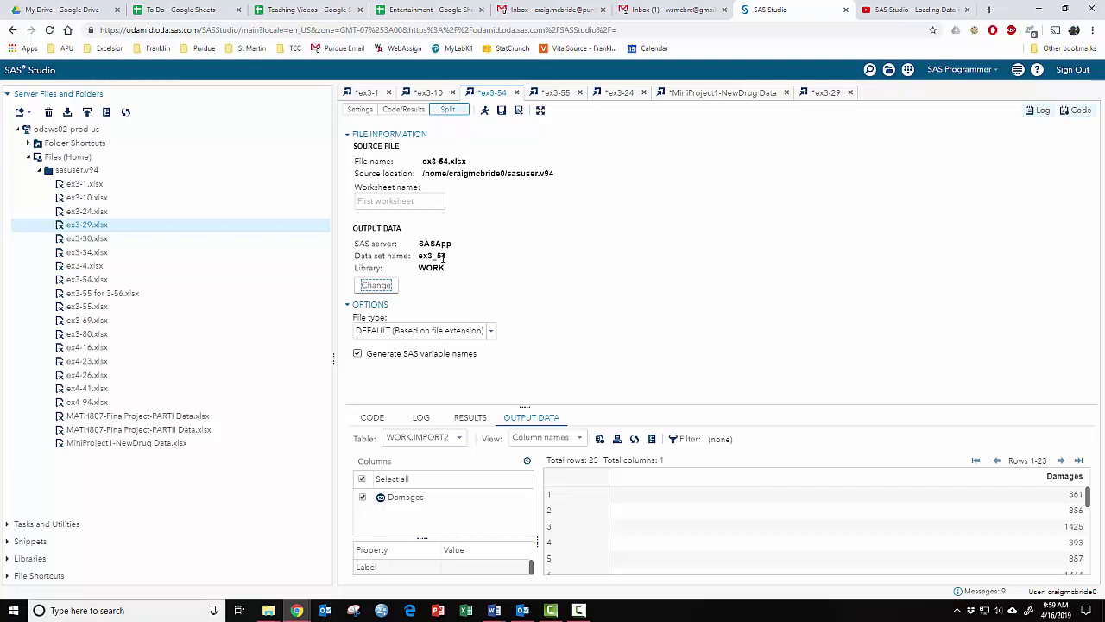
Rerun the ex3-54 import and confirm WORK.EX3_54 appears with 23 observations
{"action": "left_click", "coordinate": [484, 111]}
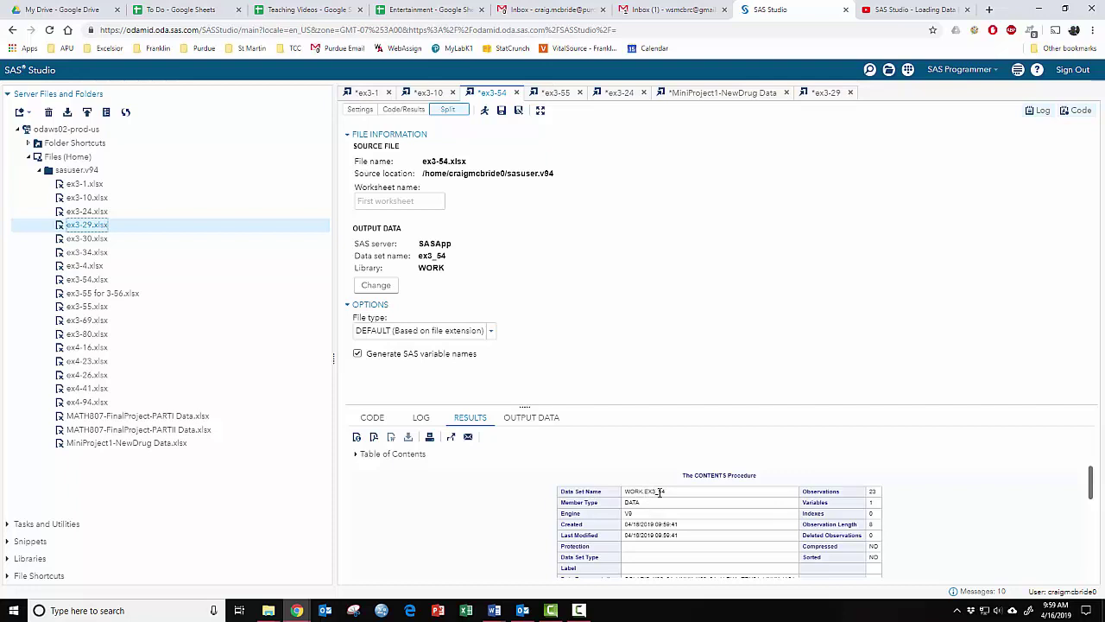
{"action": "left_click_drag", "start_coordinate": [666, 493], "coordinate": [642, 493]}
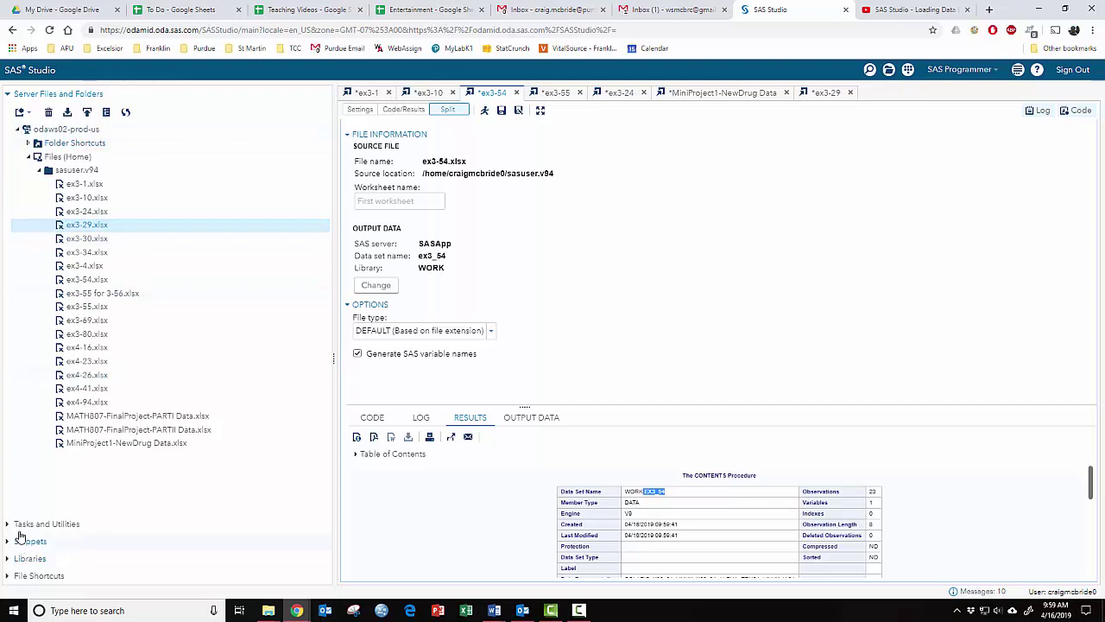
Start a new Bar Chart task from the Graph category of Tasks
{"action": "left_click", "coordinate": [31, 527]}
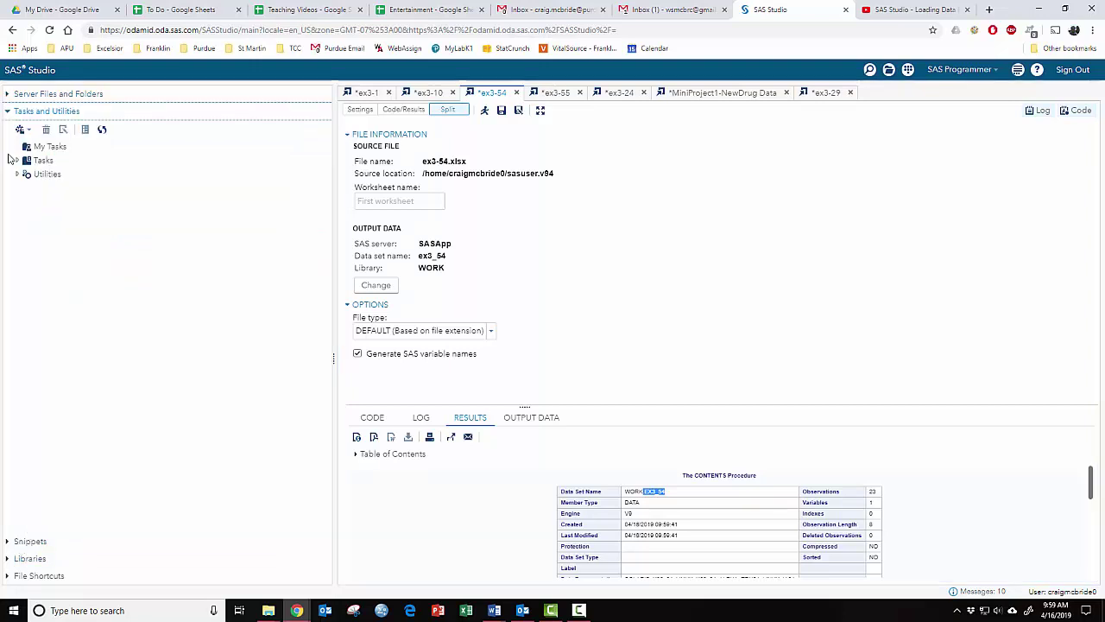
{"action": "left_click", "coordinate": [18, 161]}
{"action": "double_click", "coordinate": [55, 187]}
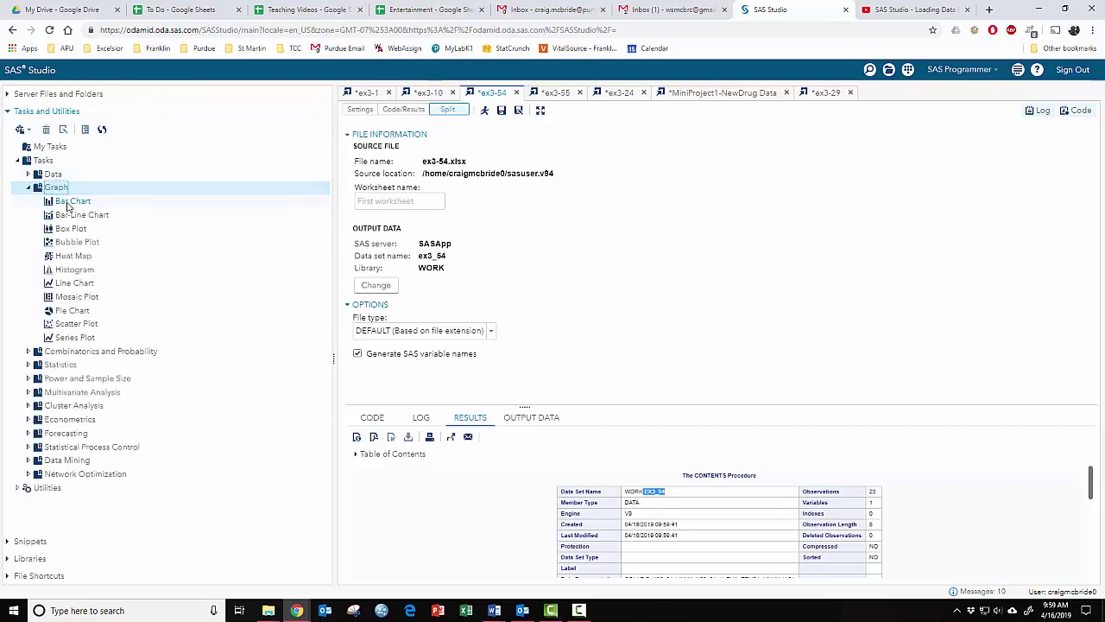
{"action": "double_click", "coordinate": [68, 203]}
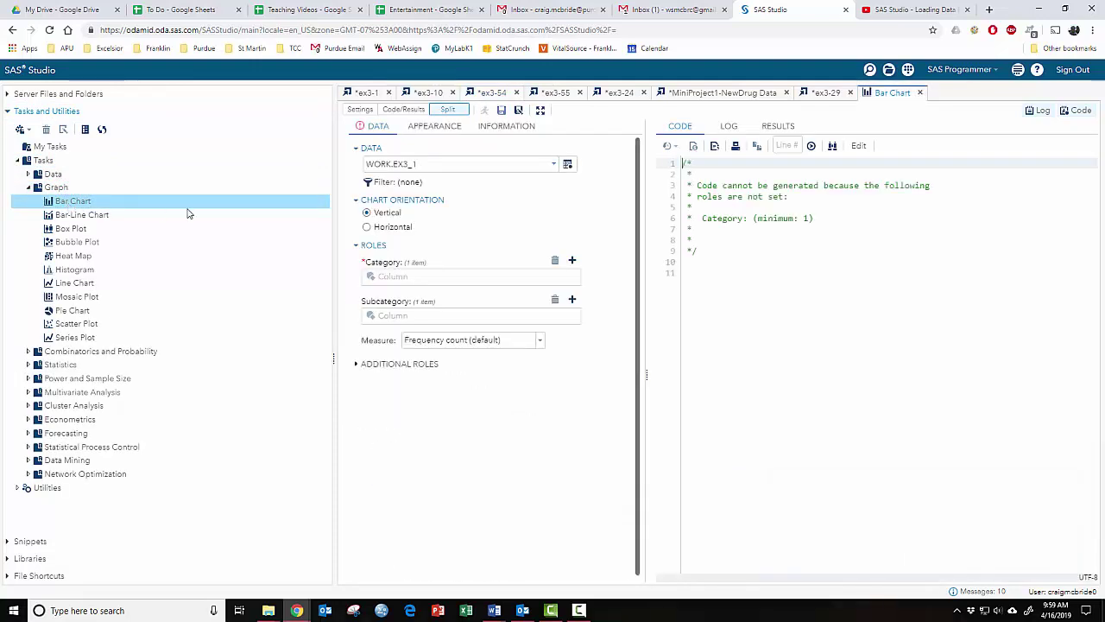
Pick EX3_10 from the WORK library as the bar chart's data set
{"action": "left_click", "coordinate": [553, 164]}
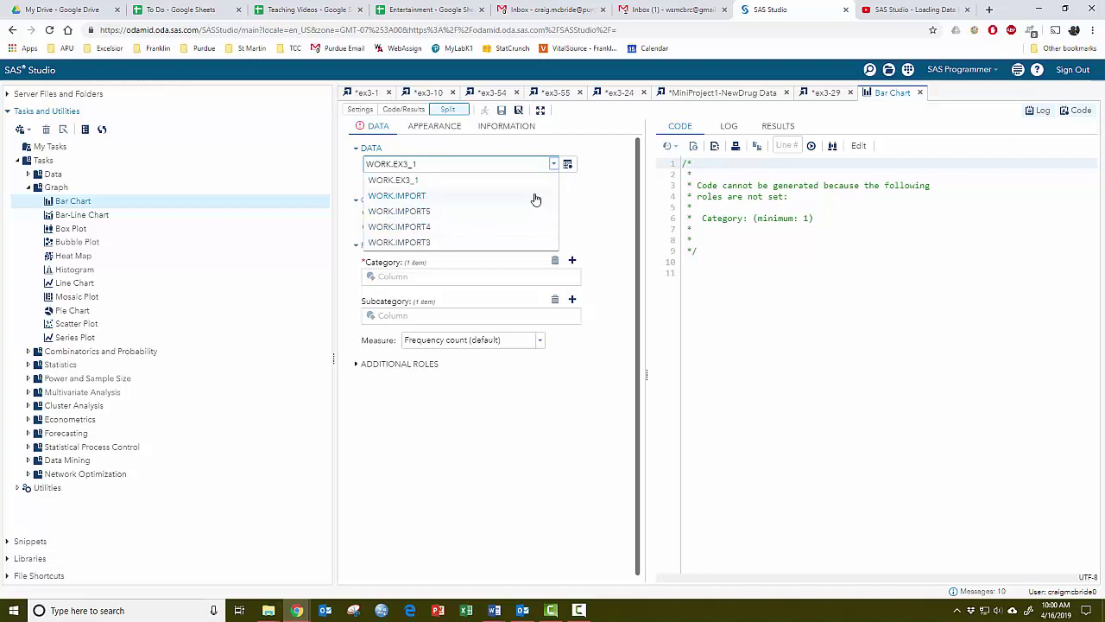
{"action": "left_click", "coordinate": [570, 166]}
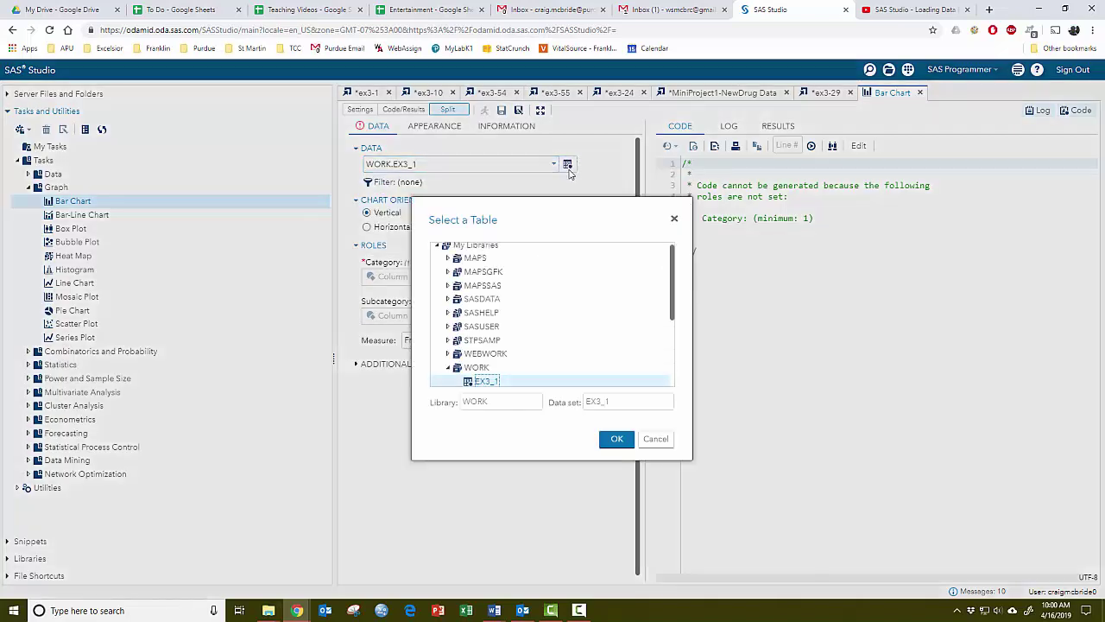
{"action": "scroll", "coordinate": [494, 345], "scroll_direction": "down", "scroll_amount": 3}
{"action": "scroll", "coordinate": [471, 302], "scroll_direction": "up", "scroll_amount": 2}
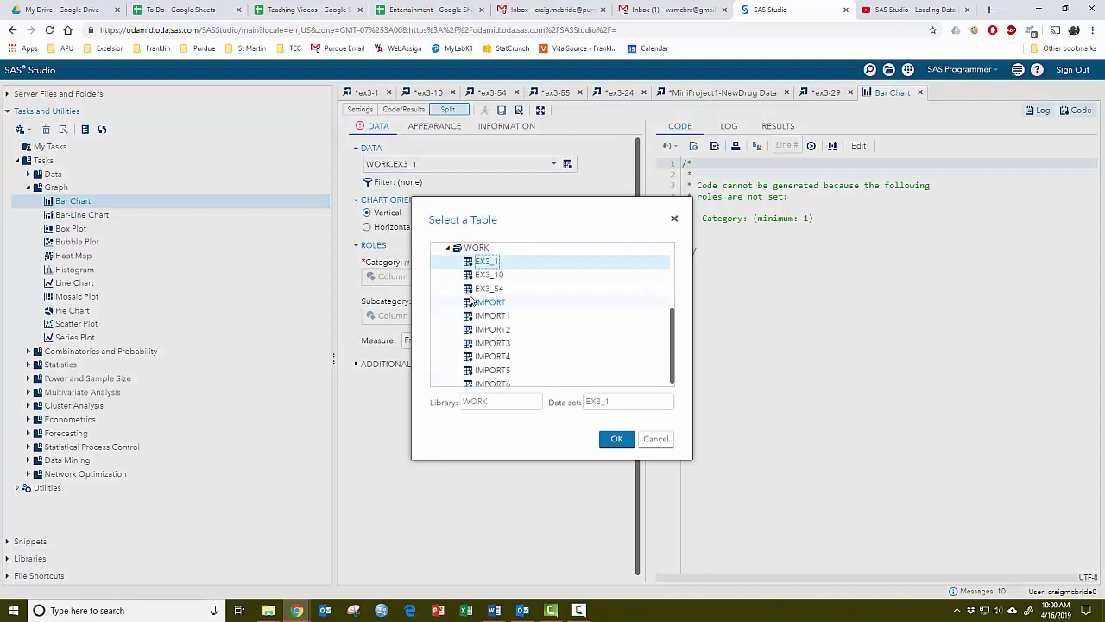
{"action": "left_click", "coordinate": [448, 300]}
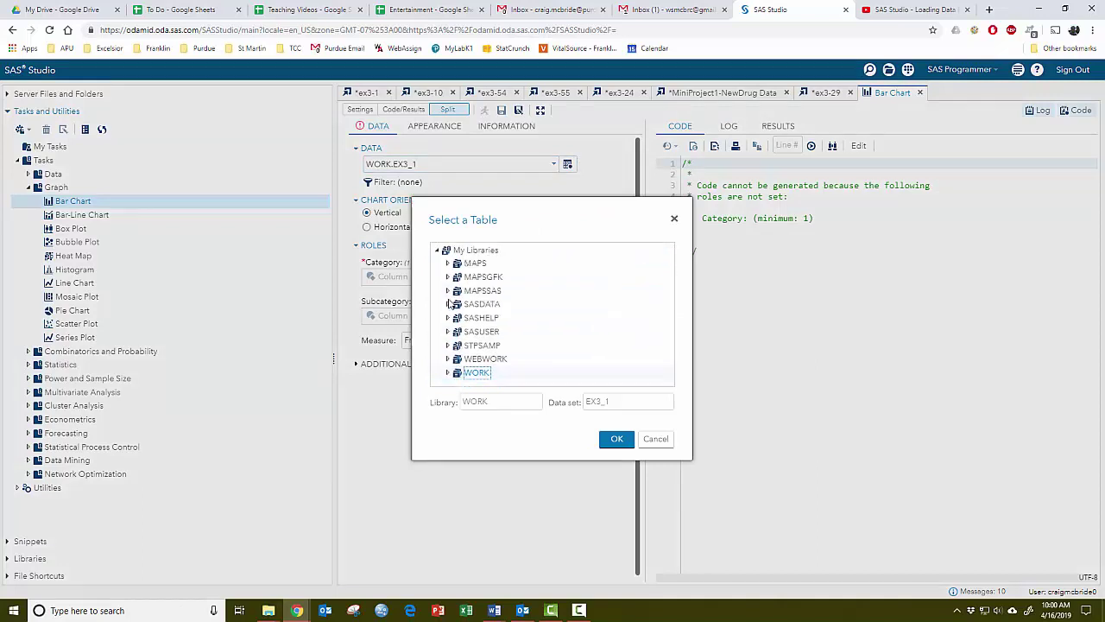
{"action": "left_click", "coordinate": [449, 372]}
{"action": "scroll", "coordinate": [529, 340], "scroll_direction": "down", "scroll_amount": 3}
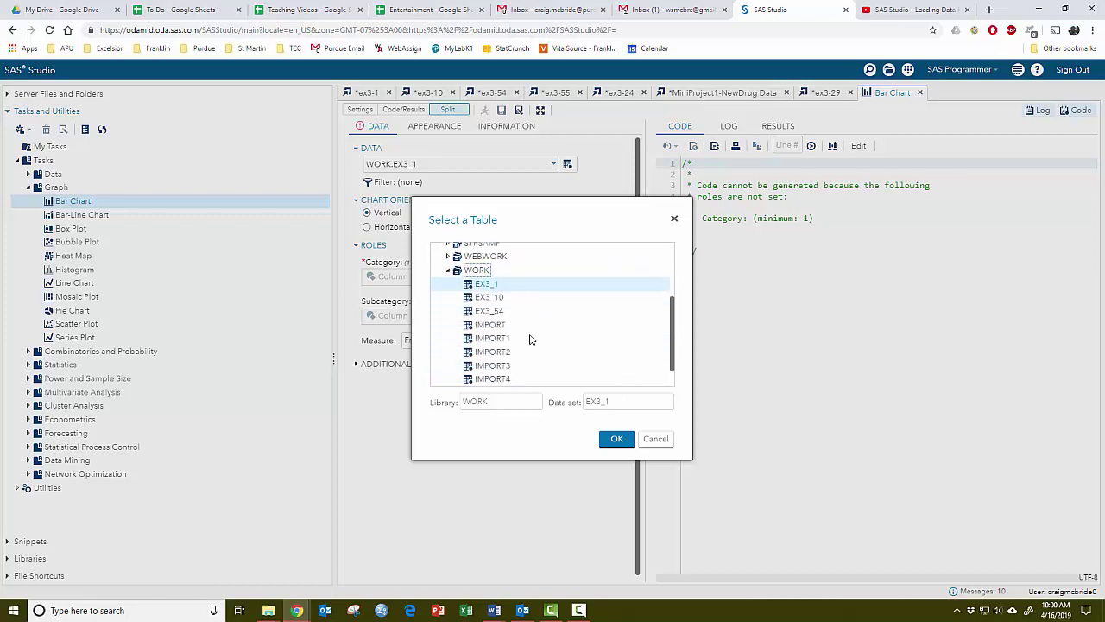
{"action": "scroll", "coordinate": [503, 367], "scroll_direction": "down", "scroll_amount": 2}
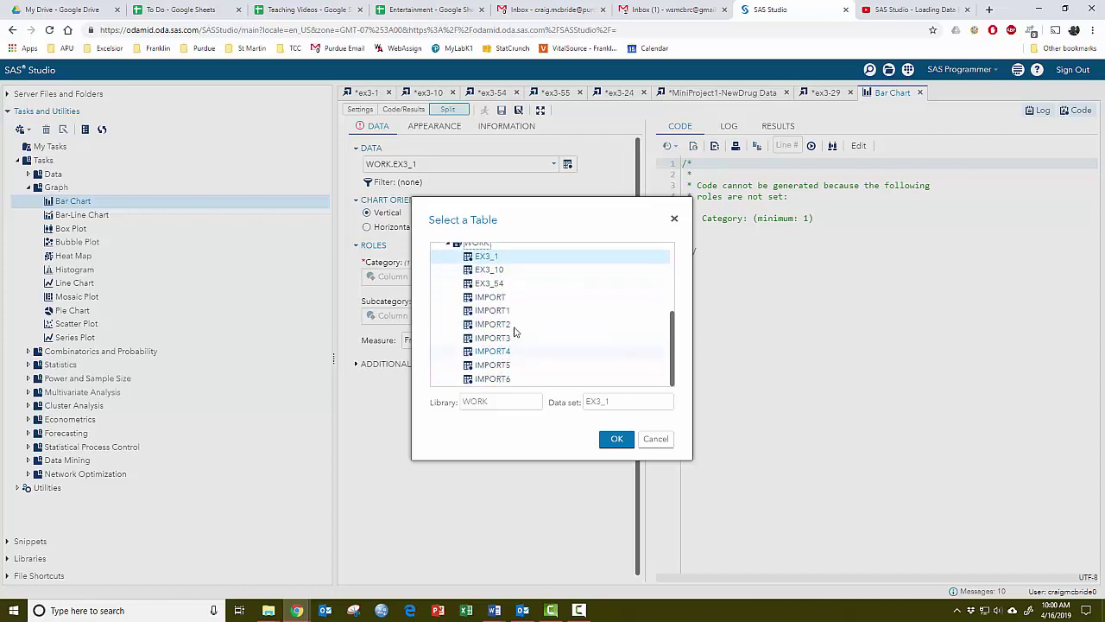
{"action": "scroll", "coordinate": [506, 308], "scroll_direction": "up", "scroll_amount": 2}
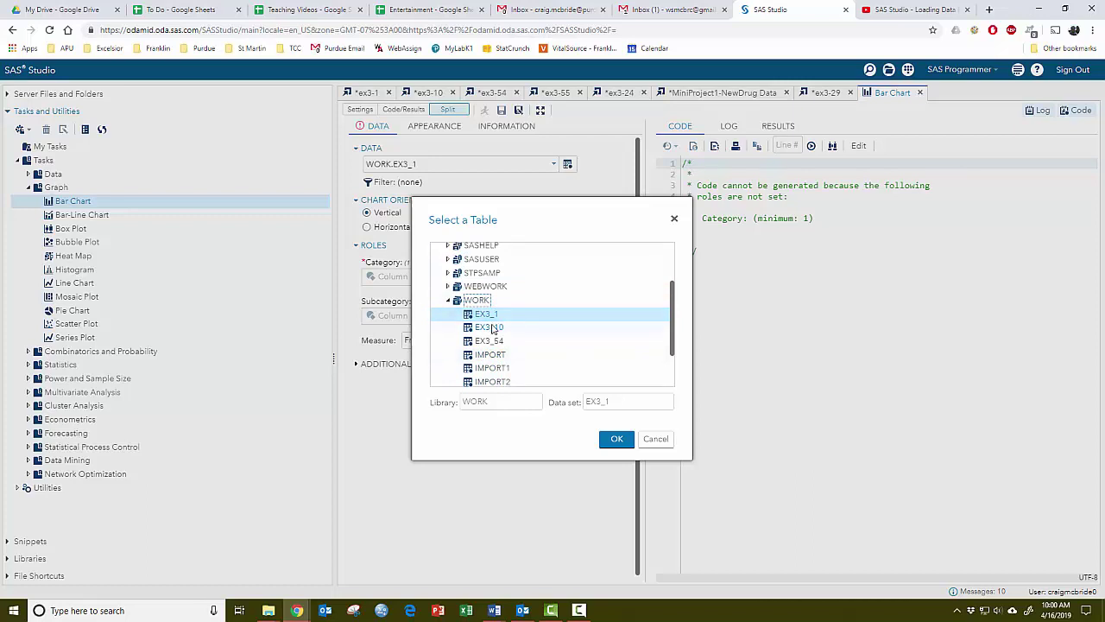
{"action": "double_click", "coordinate": [490, 329]}
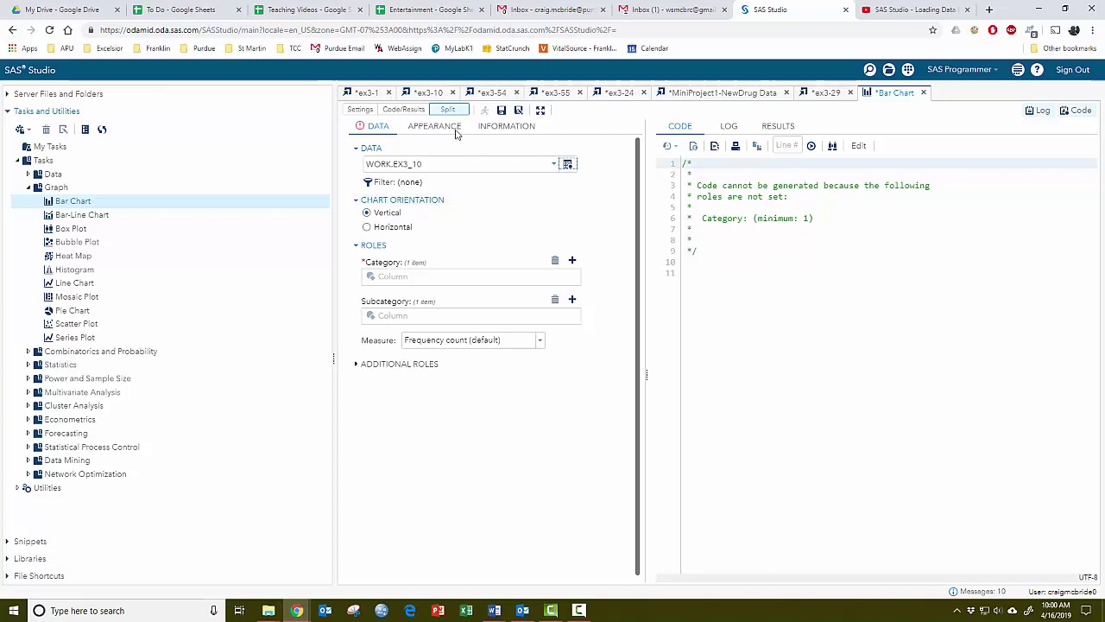
Copy the bar chart's generated code into an editable Program 1, then go back to the Bar Chart task
{"action": "left_click", "coordinate": [415, 110]}
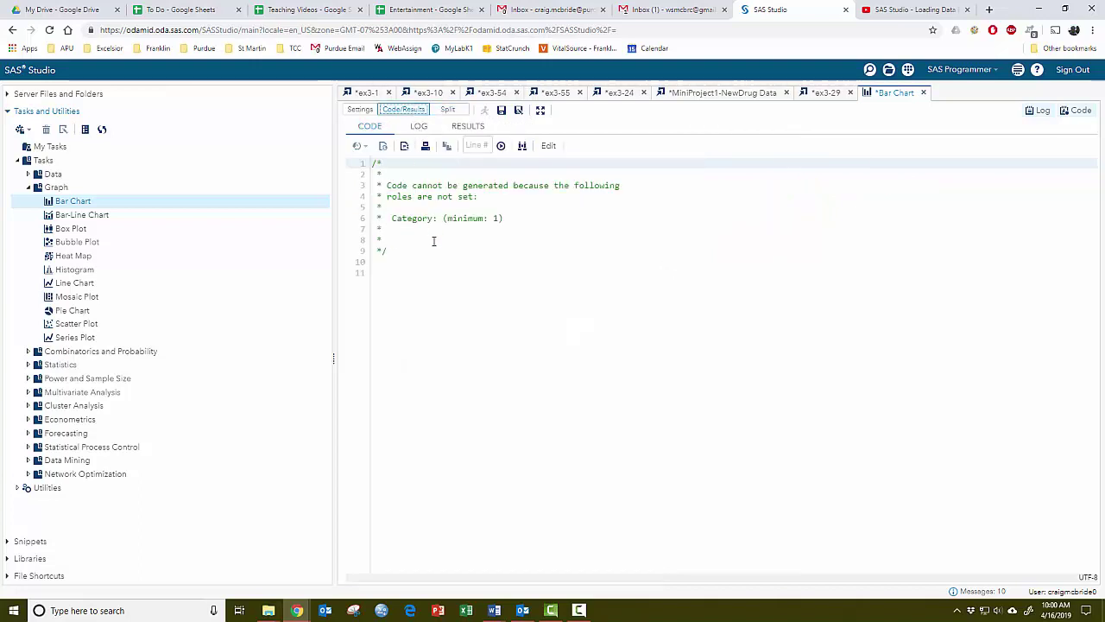
{"action": "left_click", "coordinate": [551, 146]}
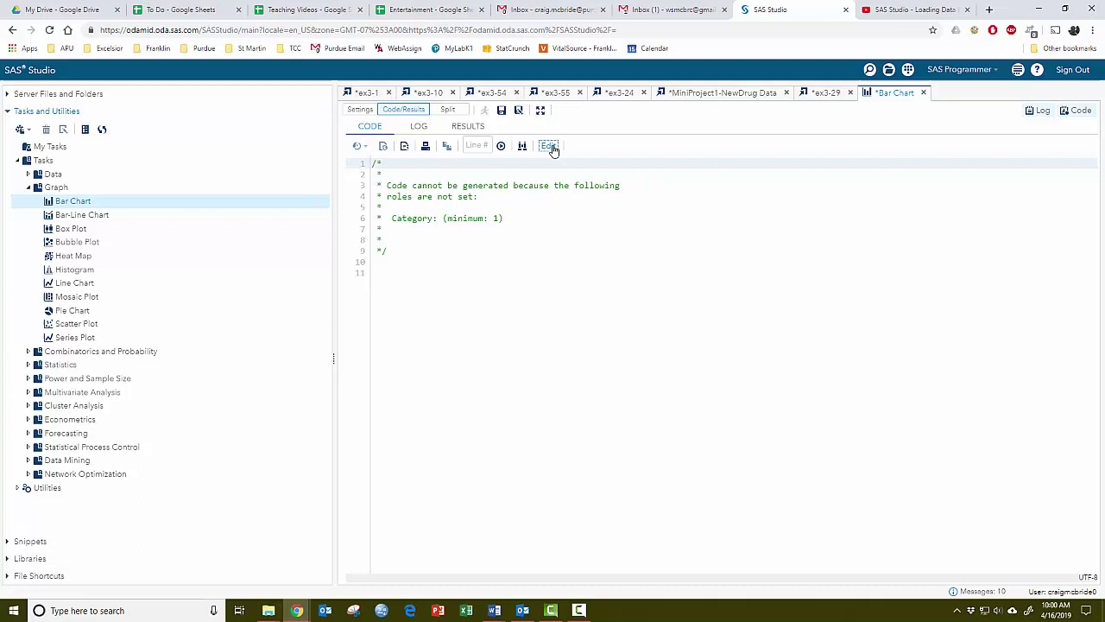
{"action": "left_click", "coordinate": [396, 258]}
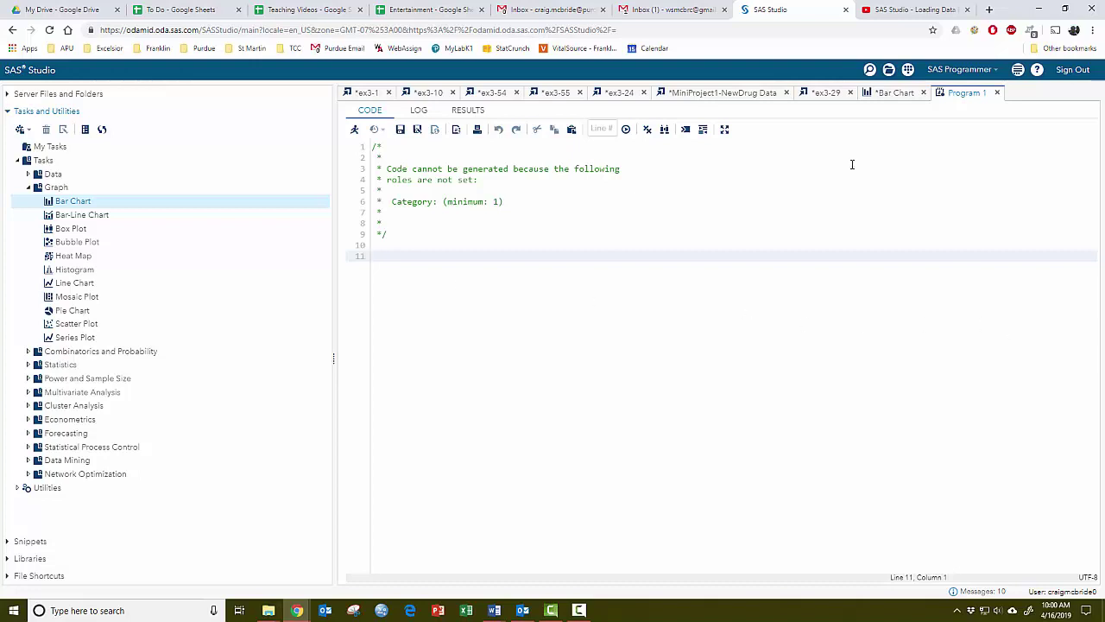
{"action": "left_click", "coordinate": [892, 93]}
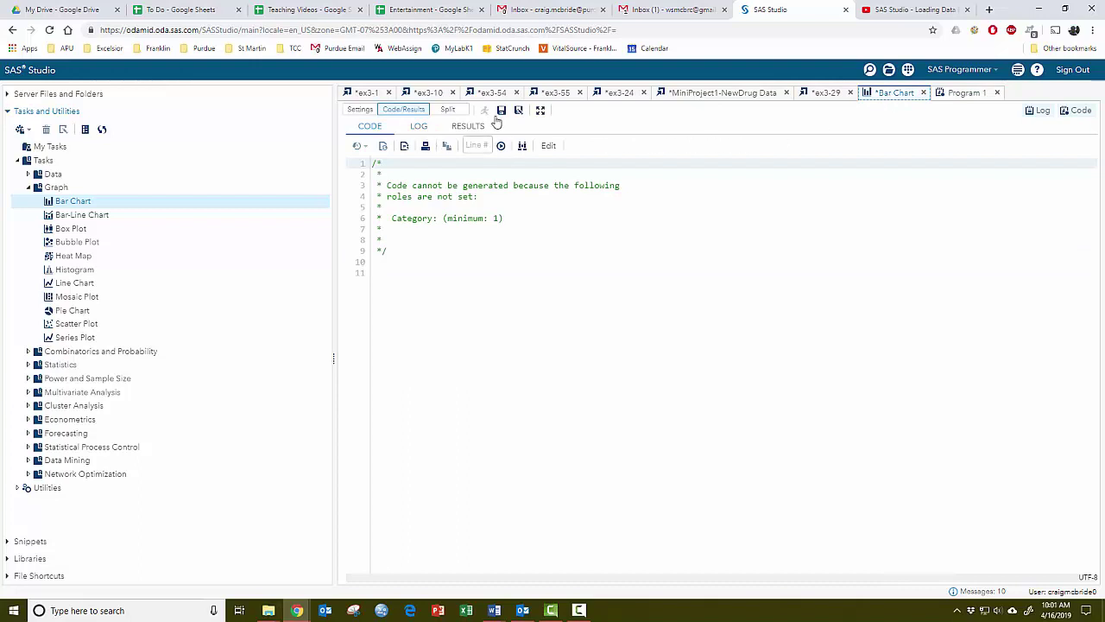
Assign column 1985 to the Category role and run the bar chart
{"action": "left_click", "coordinate": [448, 110]}
{"action": "left_click", "coordinate": [571, 264]}
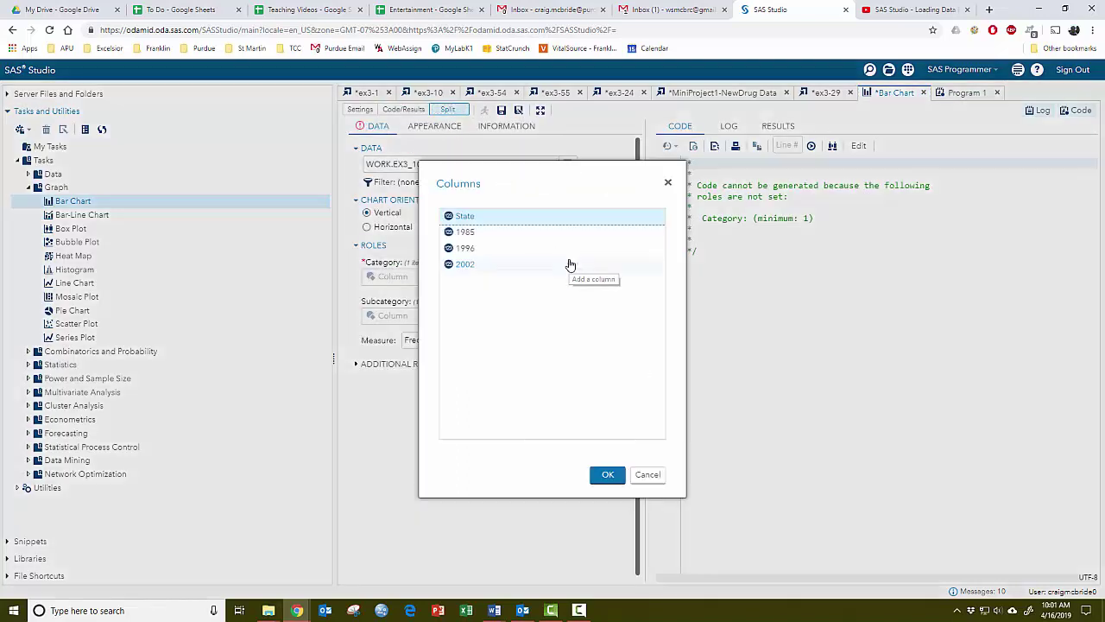
{"action": "left_click", "coordinate": [464, 240]}
{"action": "double_click", "coordinate": [464, 239]}
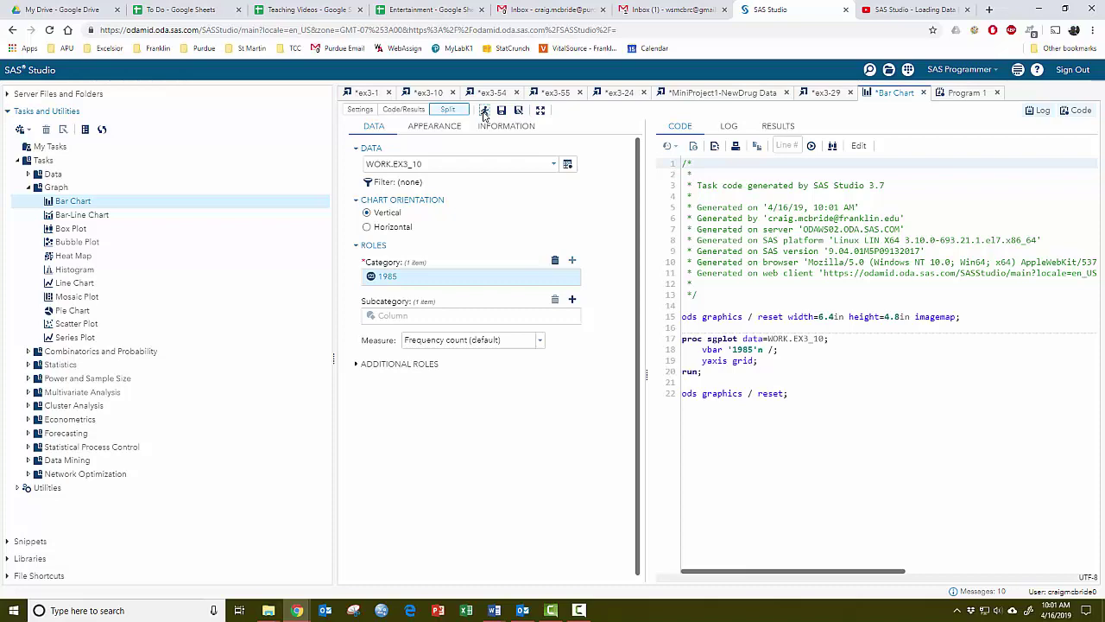
{"action": "left_click", "coordinate": [485, 111]}
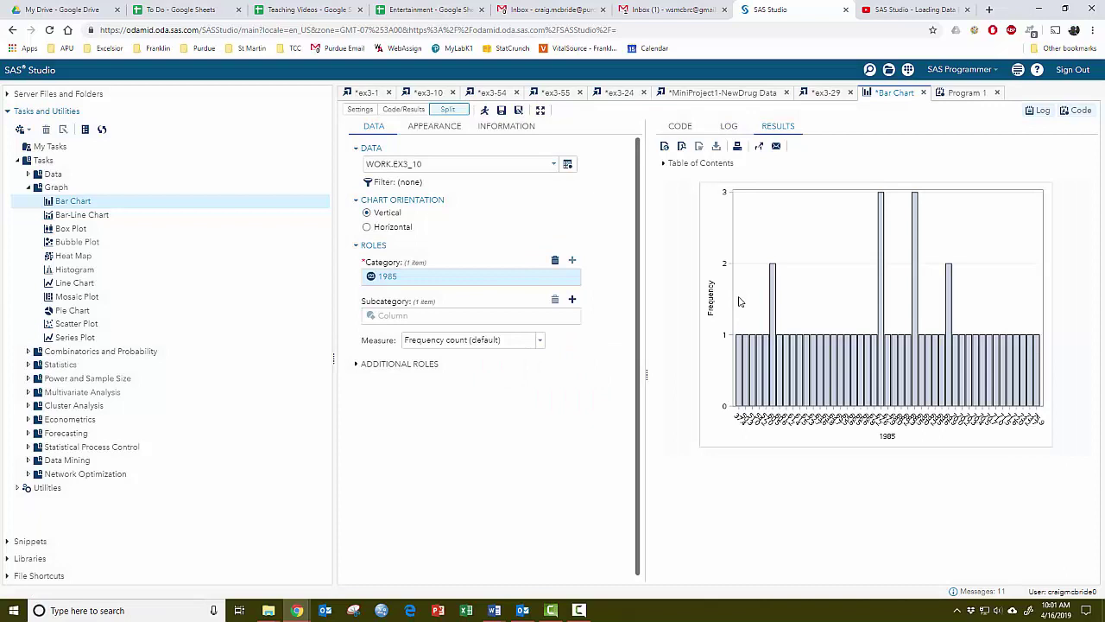
Review the generated PROC SGPLOT code and its data=WORK.EX3_10 reference
{"action": "left_click", "coordinate": [677, 127]}
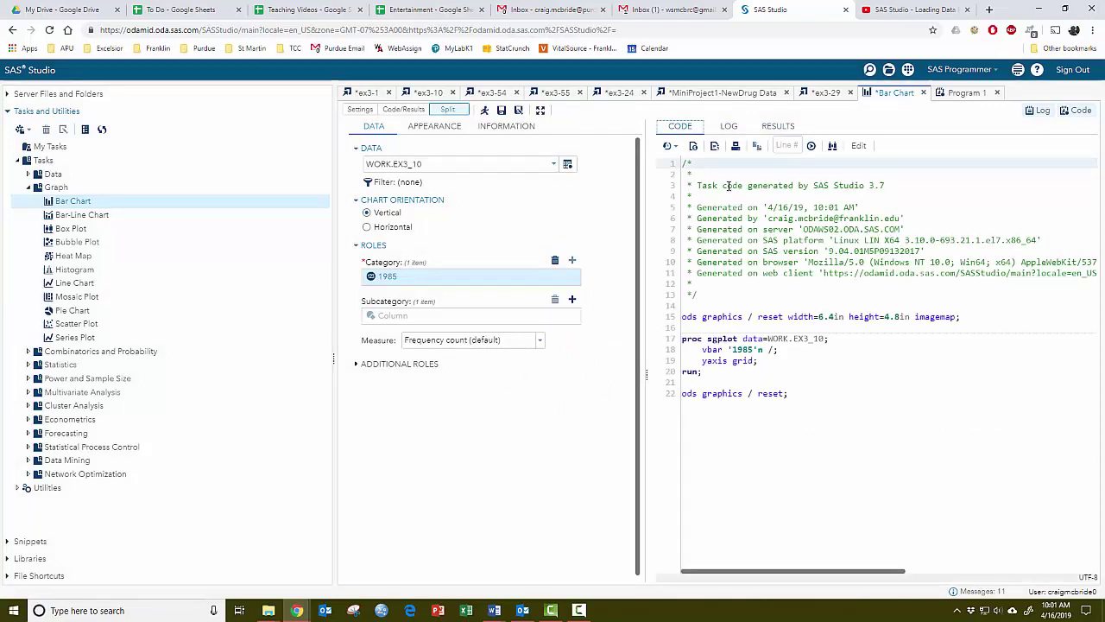
{"action": "left_click_drag", "start_coordinate": [681, 317], "coordinate": [838, 424]}
{"action": "left_click", "coordinate": [840, 432]}
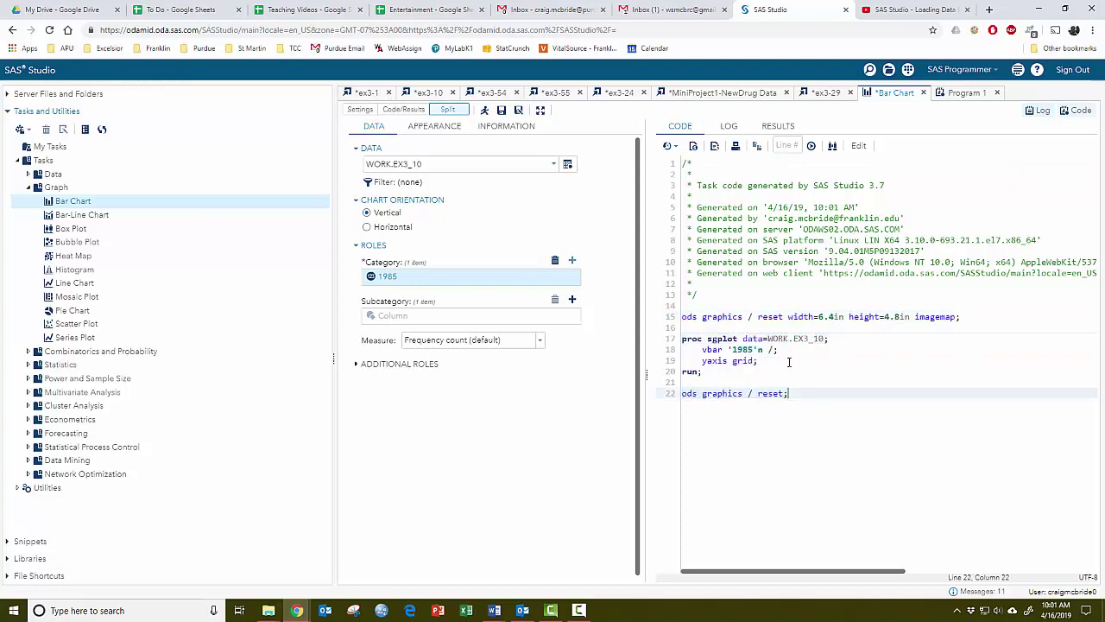
{"action": "left_click_drag", "start_coordinate": [744, 339], "coordinate": [825, 338]}
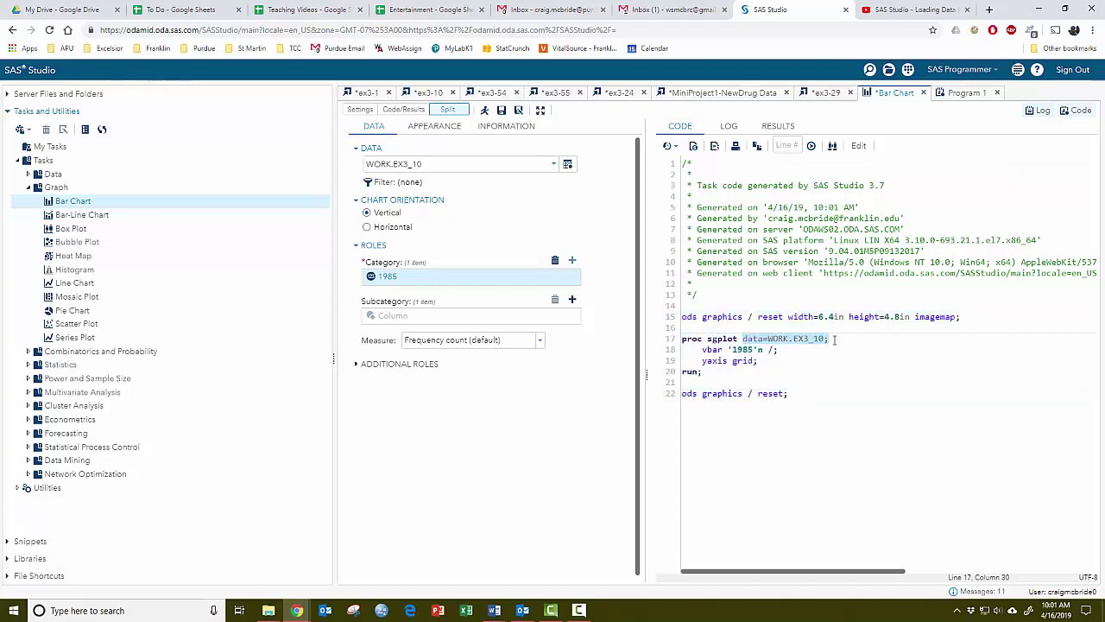
{"action": "left_click", "coordinate": [809, 352]}
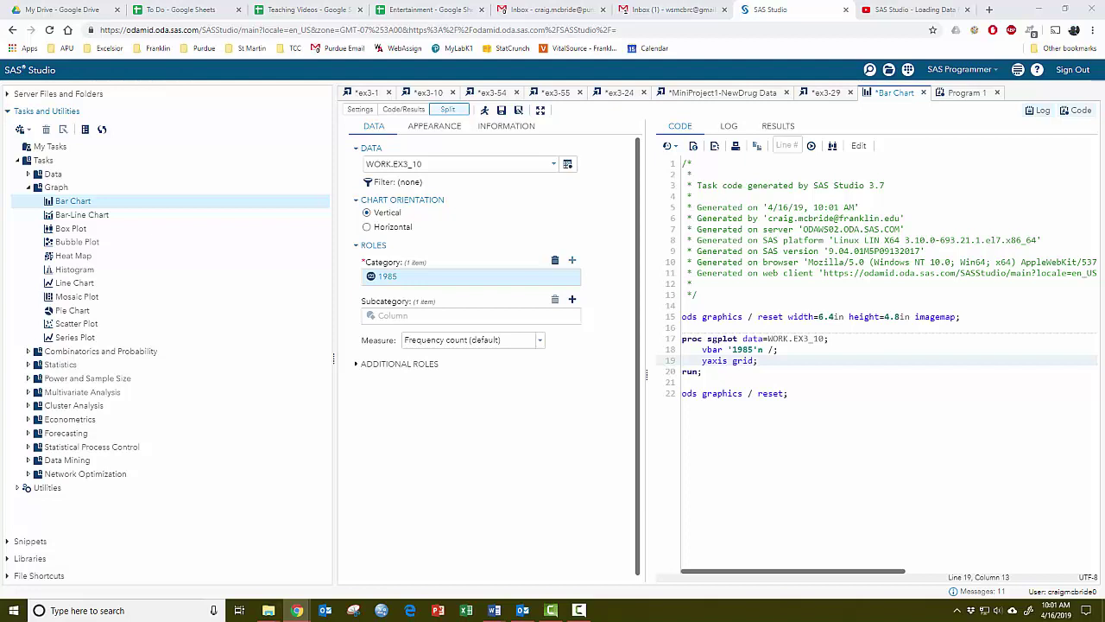
{"action": "left_click", "coordinate": [810, 397]}
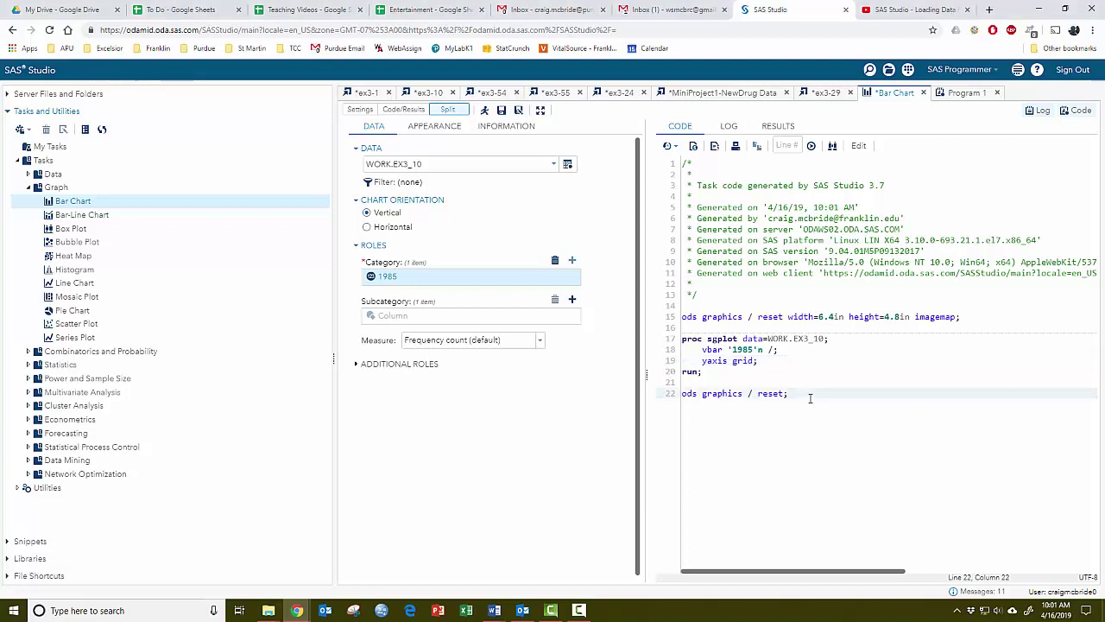
Open the chart code as Program 2 and paste a PROC UNIVARIATE block after it
{"action": "left_click", "coordinate": [859, 146]}
{"action": "left_click", "coordinate": [486, 382]}
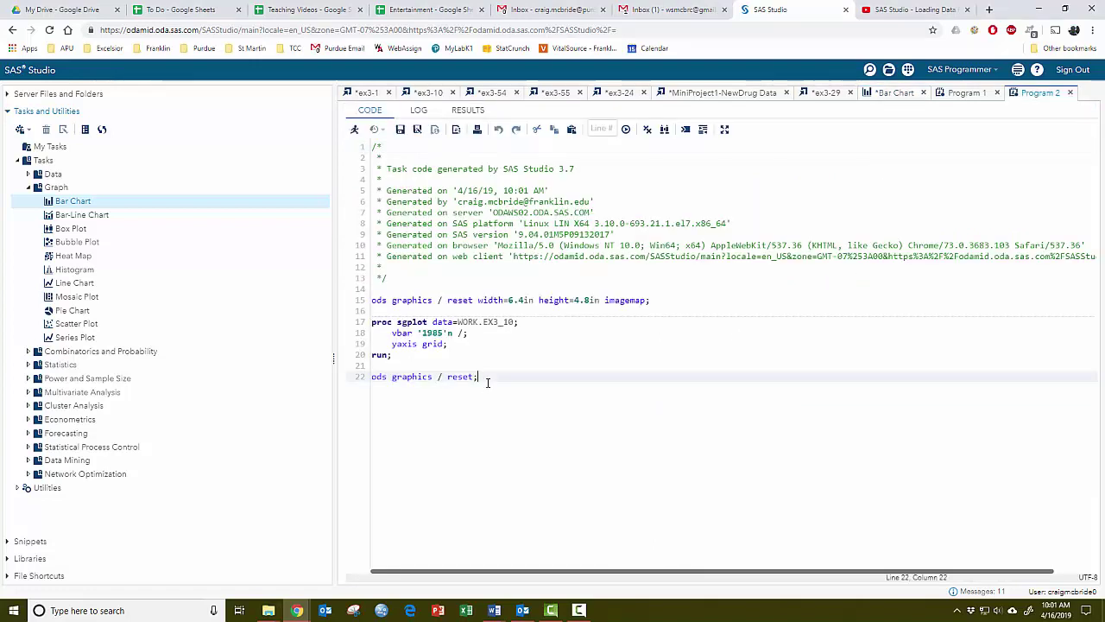
{"action": "key", "text": "Return"}
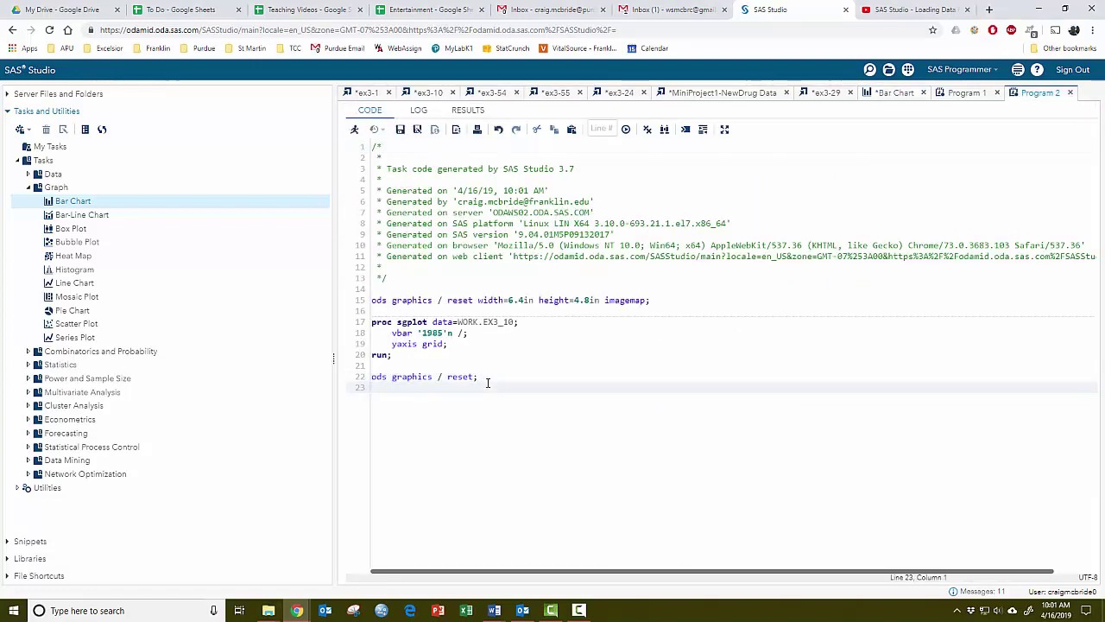
{"action": "type", "text": "ods graphics off;  proc univariate data=WORK.IMPORT plot; var '1985'n '1996'n '2002'n; run;  ods graphics / reset;"}
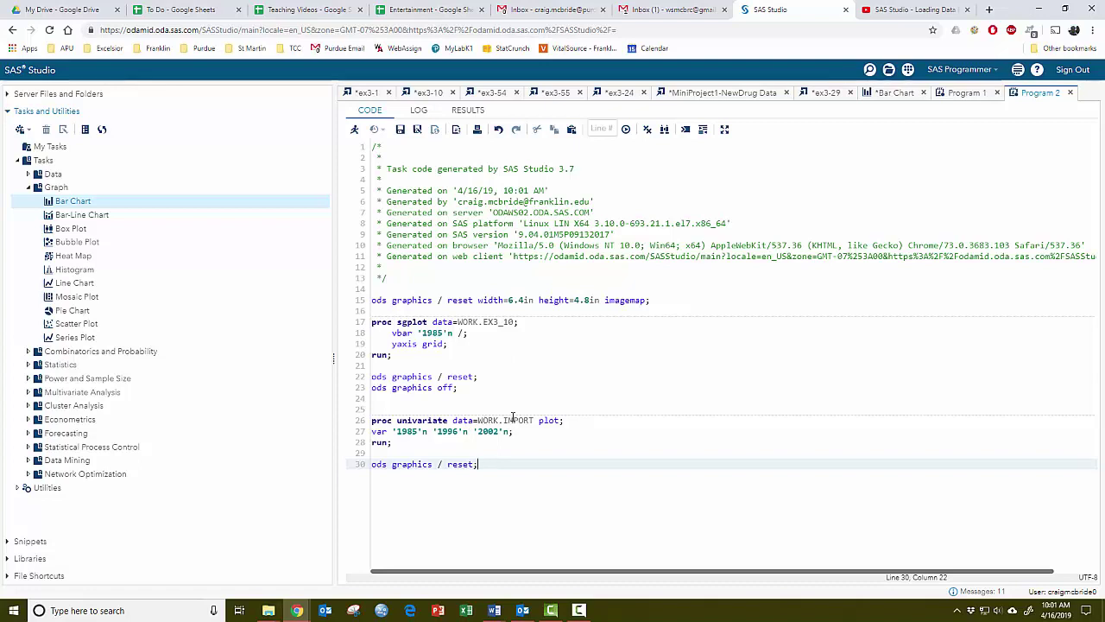
Change the UNIVARIATE step's data set from WORK.IMPORT to WORK.EX3_10
{"action": "left_click", "coordinate": [535, 421]}
{"action": "key", "text": "BackSpace"}
{"action": "key", "text": "BackSpace"}
{"action": "key", "text": "BackSpace"}
{"action": "key", "text": "BackSpace"}
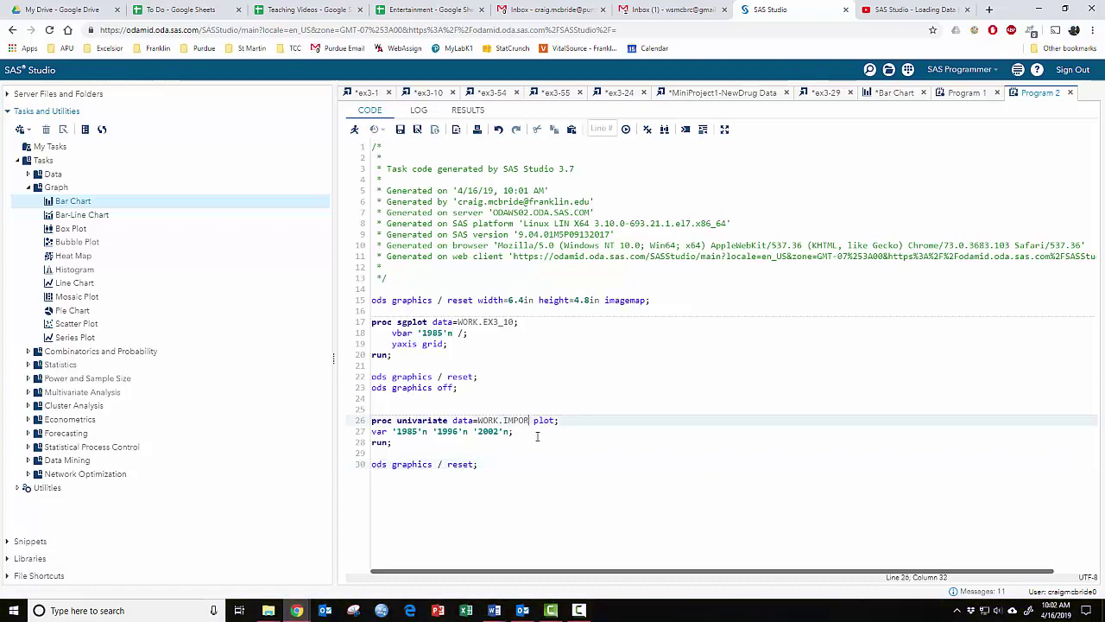
{"action": "key", "text": "BackSpace"}
{"action": "key", "text": "BackSpace"}
{"action": "type", "text": "EX"}
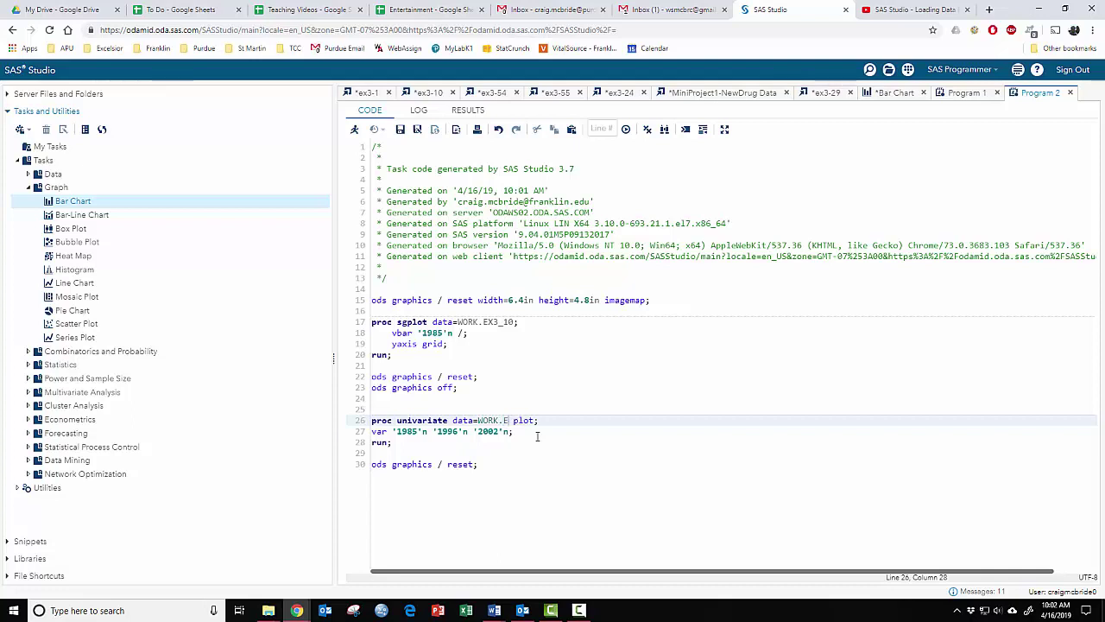
{"action": "type", "text": "3_10"}
{"action": "left_click", "coordinate": [447, 434]}
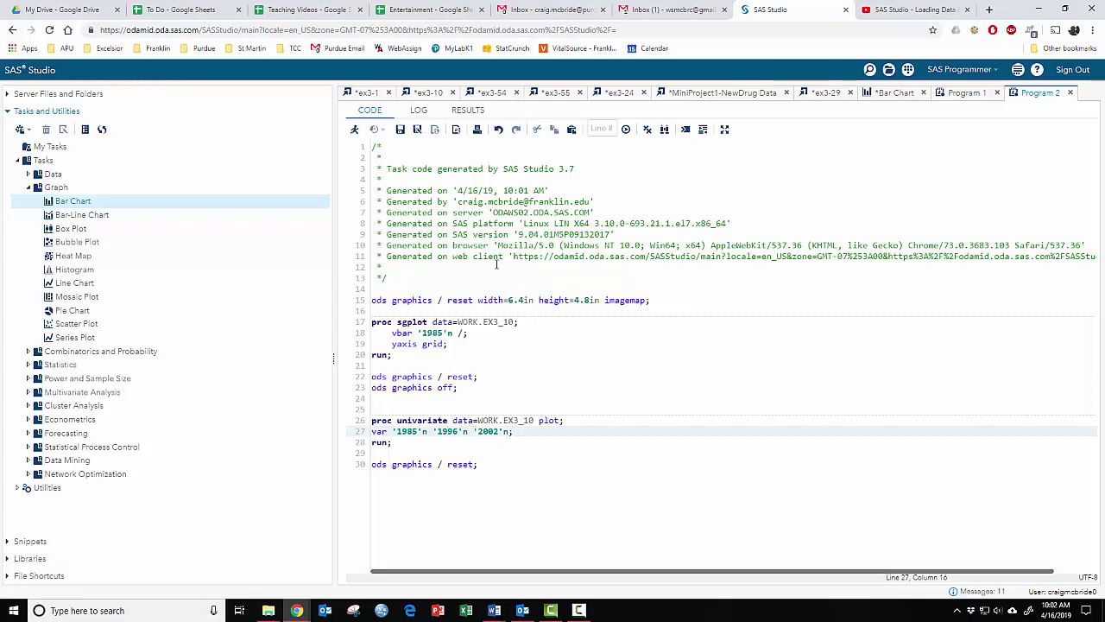
Run Program 2 and scroll the results down toward the stem-and-leaf plot
{"action": "left_click", "coordinate": [354, 130]}
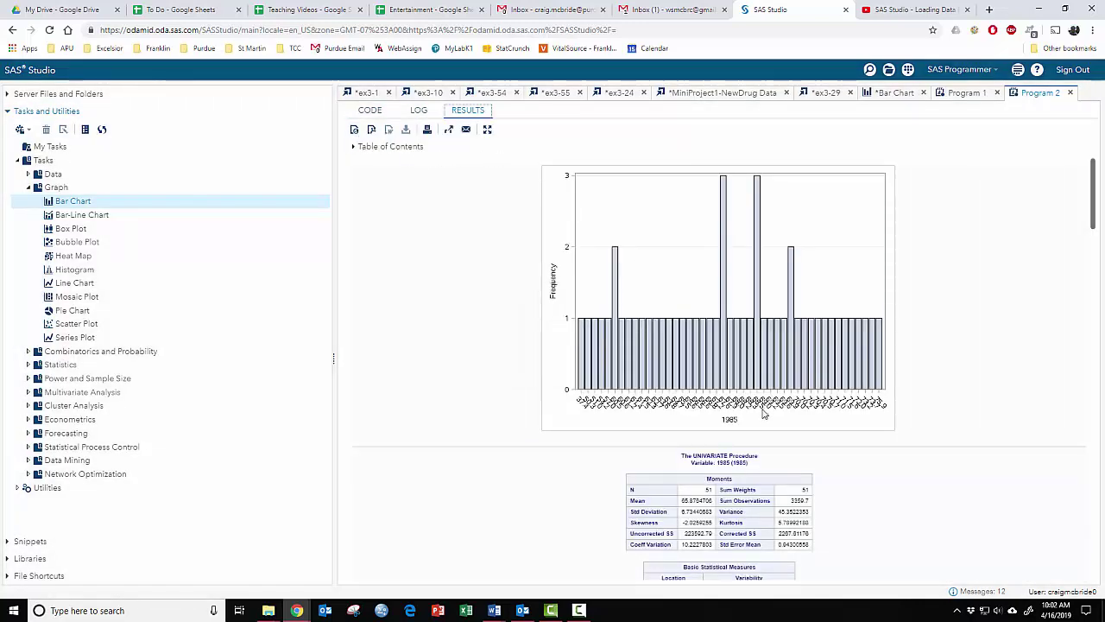
{"action": "scroll", "coordinate": [764, 415], "scroll_direction": "down", "scroll_amount": 10}
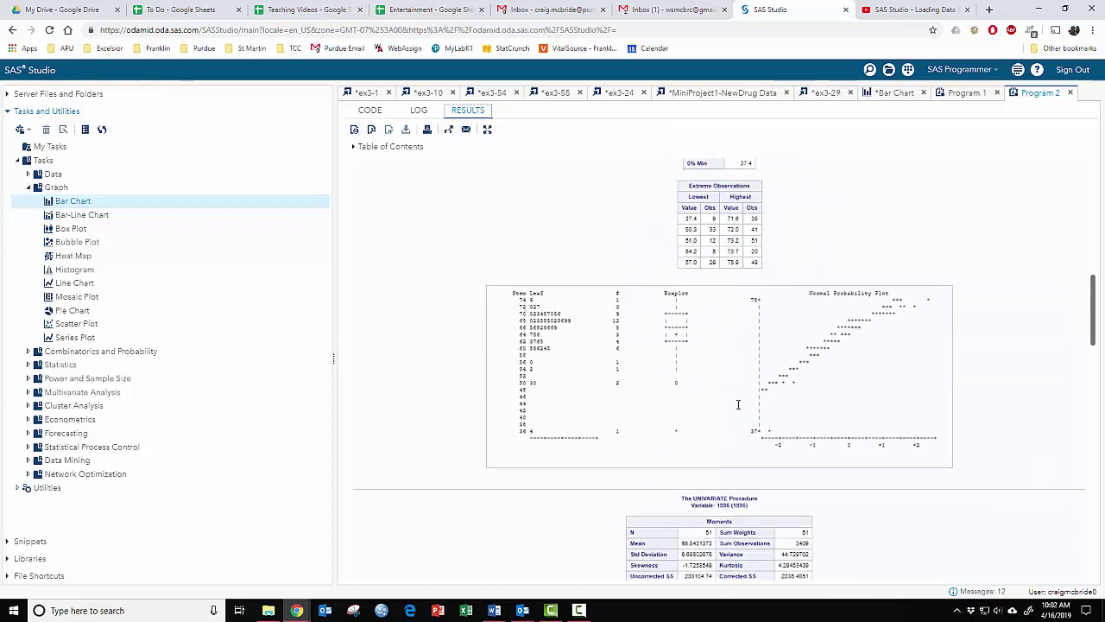